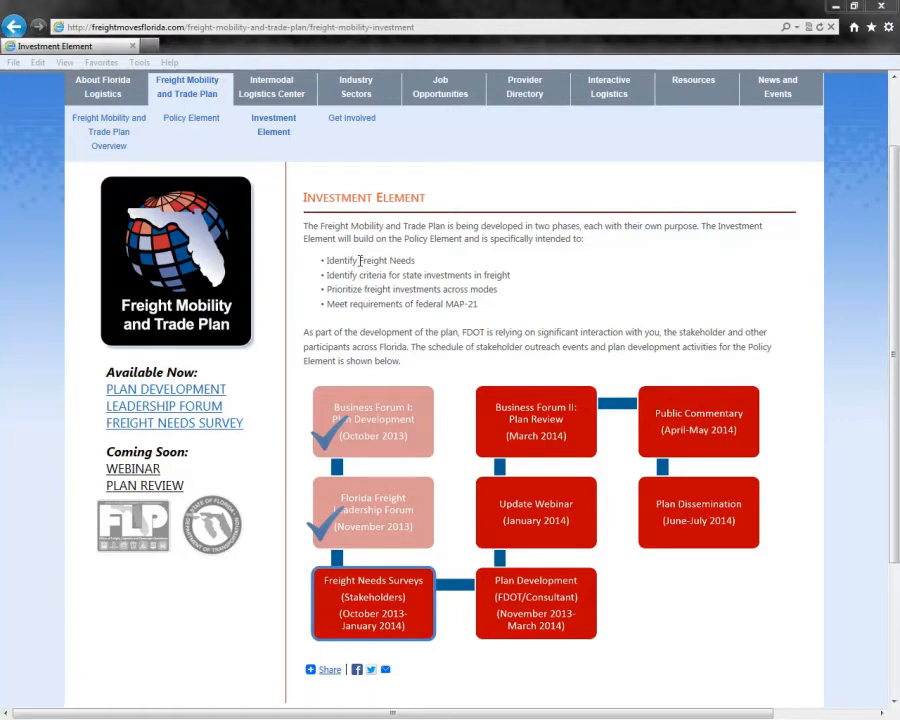
- Open the Freight Needs Survey sign-in page and highlight the instructions for requesting a user name and password
{"action": "left_click", "coordinate": [216, 424]}
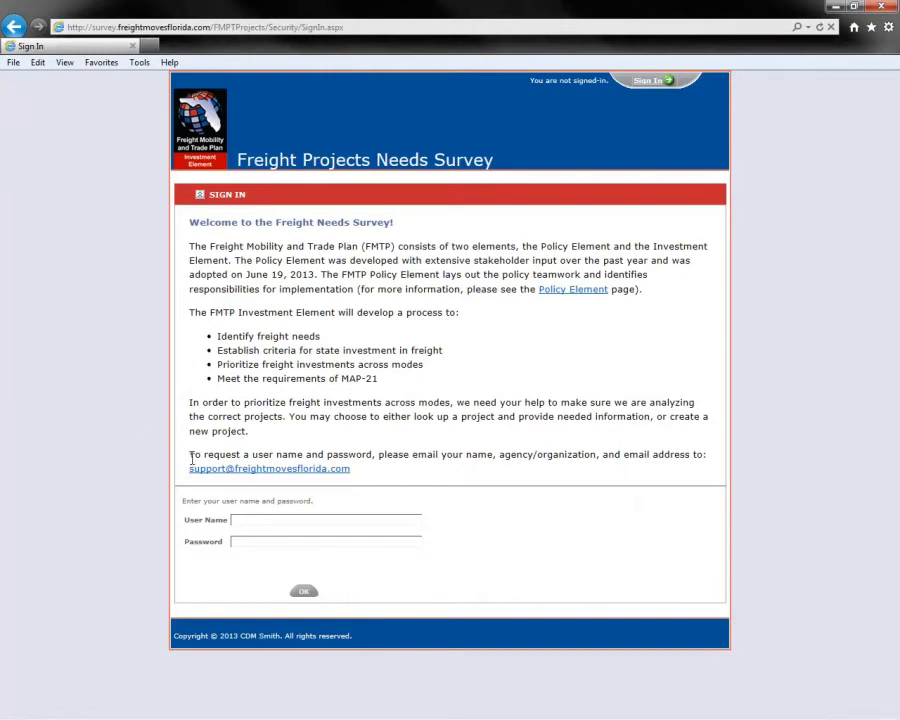
{"action": "left_click_drag", "start_coordinate": [190, 454], "coordinate": [366, 473]}
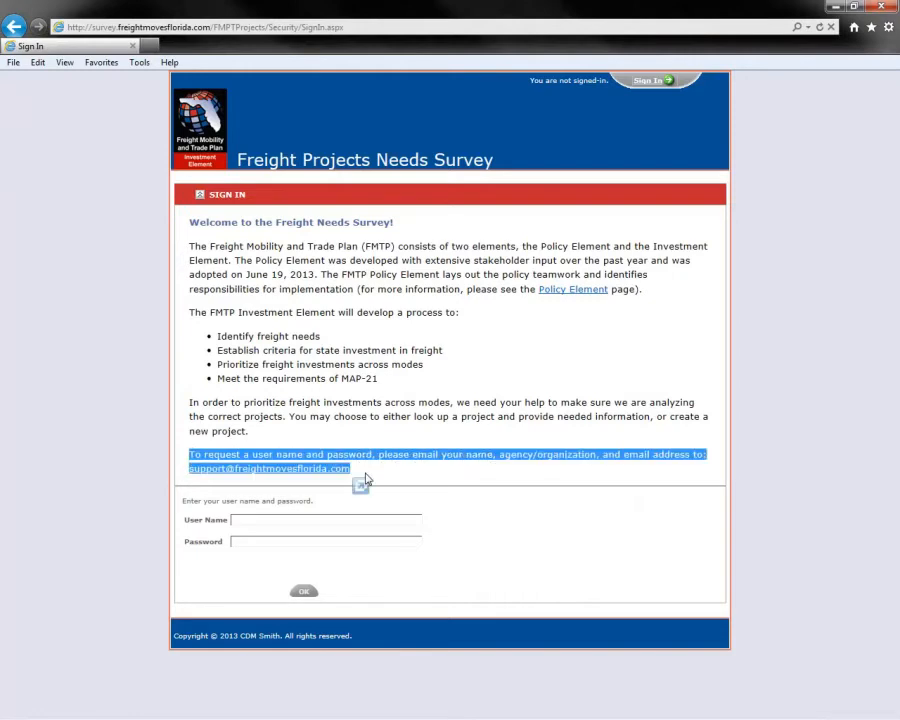
{"action": "left_click", "coordinate": [368, 475]}
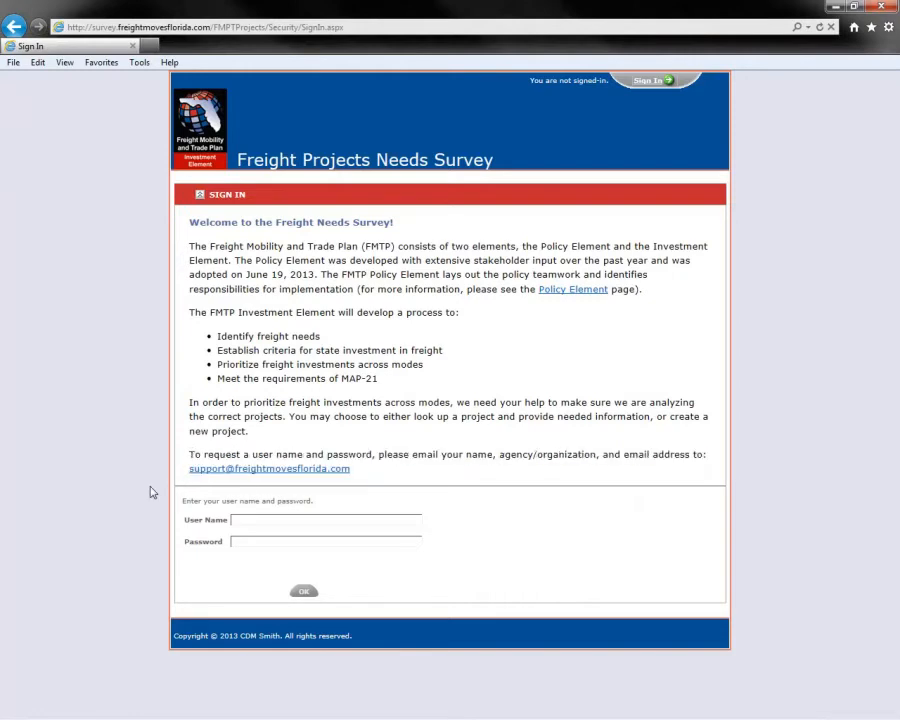
- Sign in to the survey with the account user name and password
{"action": "left_click", "coordinate": [357, 520]}
{"action": "key", "text": "Tab"}
{"action": "type", "text": "test"}
{"action": "left_click", "coordinate": [304, 592]}
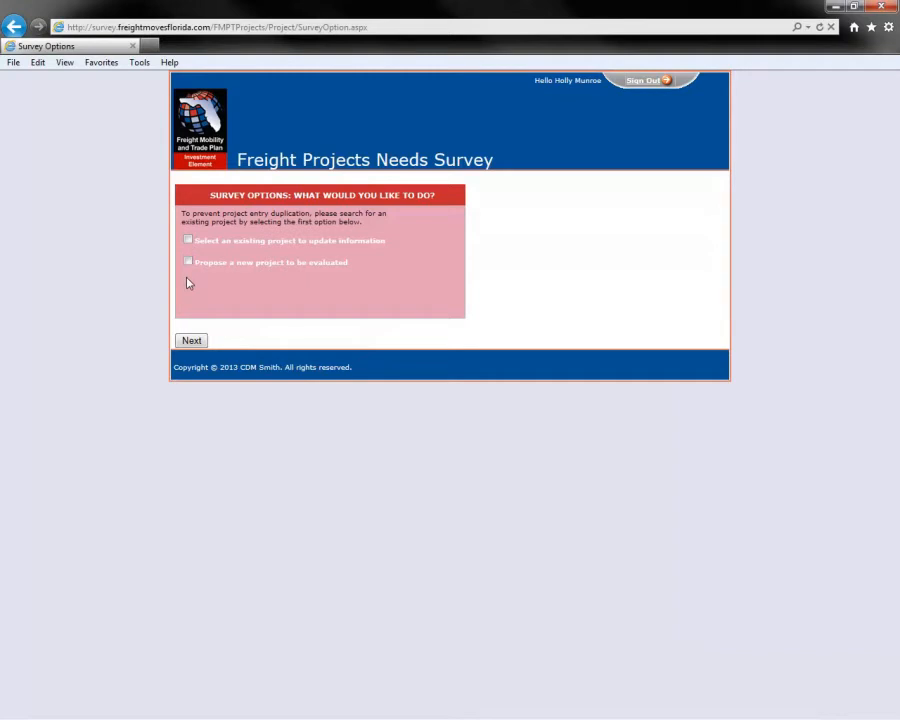
- Choose to update an existing project and look through the Type and Applicant filter options of the project list
{"action": "left_click", "coordinate": [188, 240]}
{"action": "left_click", "coordinate": [191, 340]}
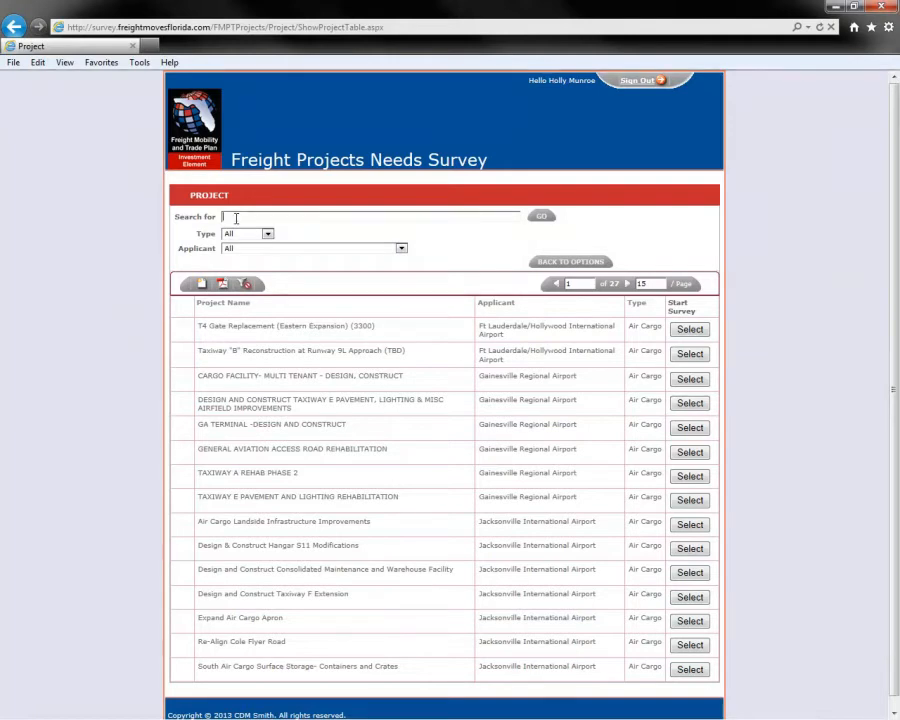
{"action": "left_click", "coordinate": [267, 234]}
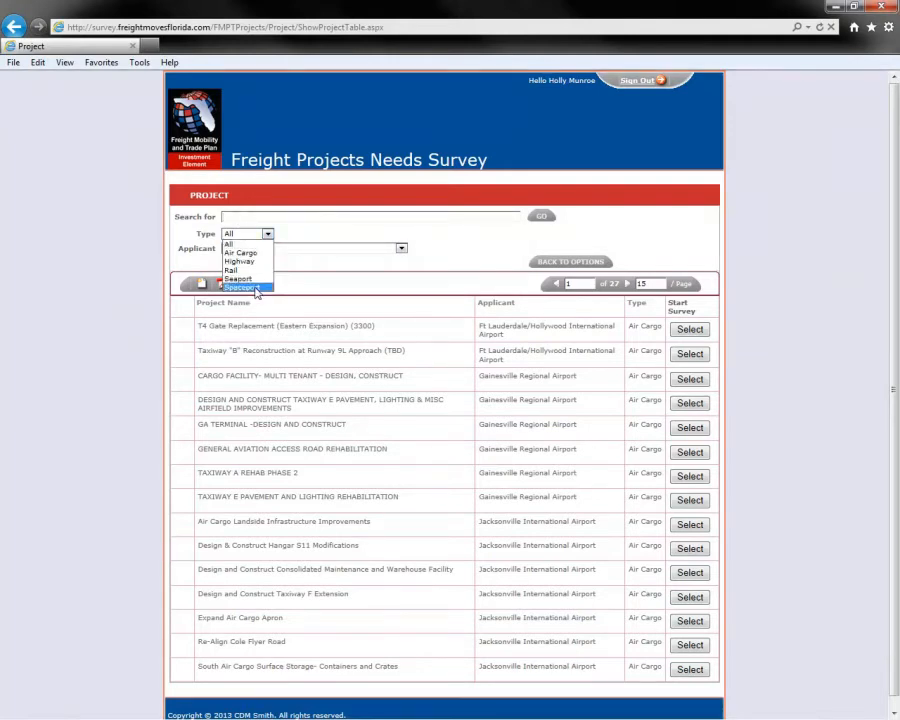
{"action": "left_click", "coordinate": [322, 233]}
{"action": "left_click", "coordinate": [280, 249]}
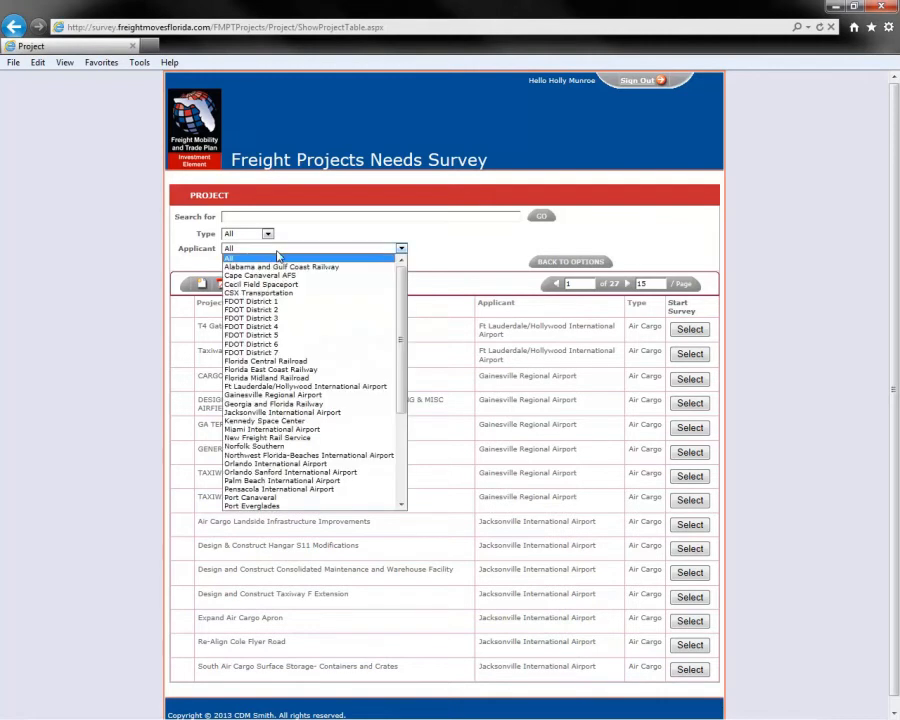
{"action": "left_click", "coordinate": [425, 251]}
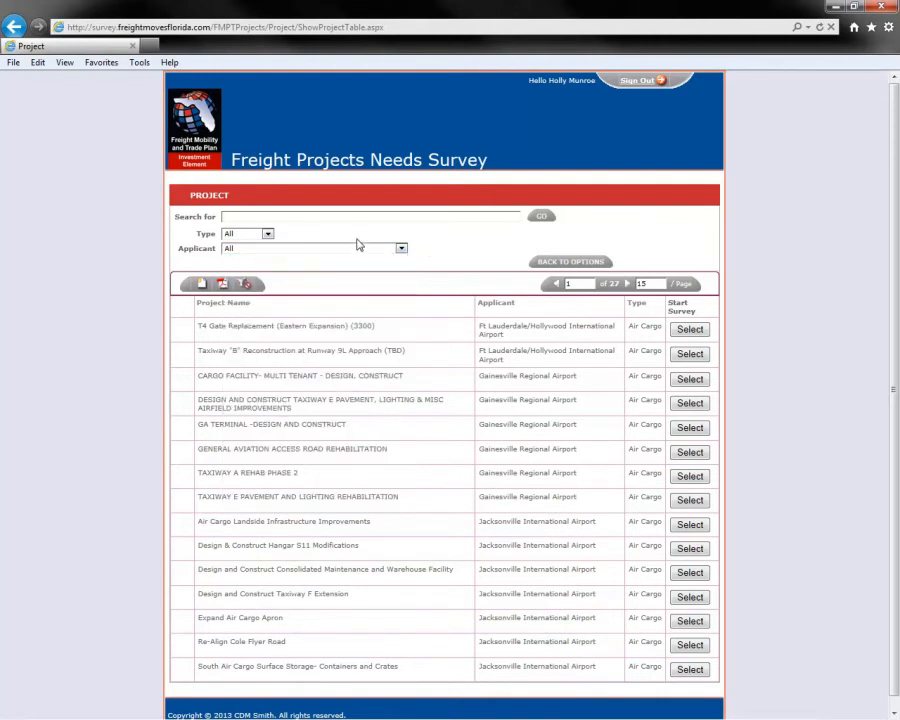
- Filter the project list to type Rail and applicant Florida East Coast Railway
{"action": "left_click", "coordinate": [267, 234]}
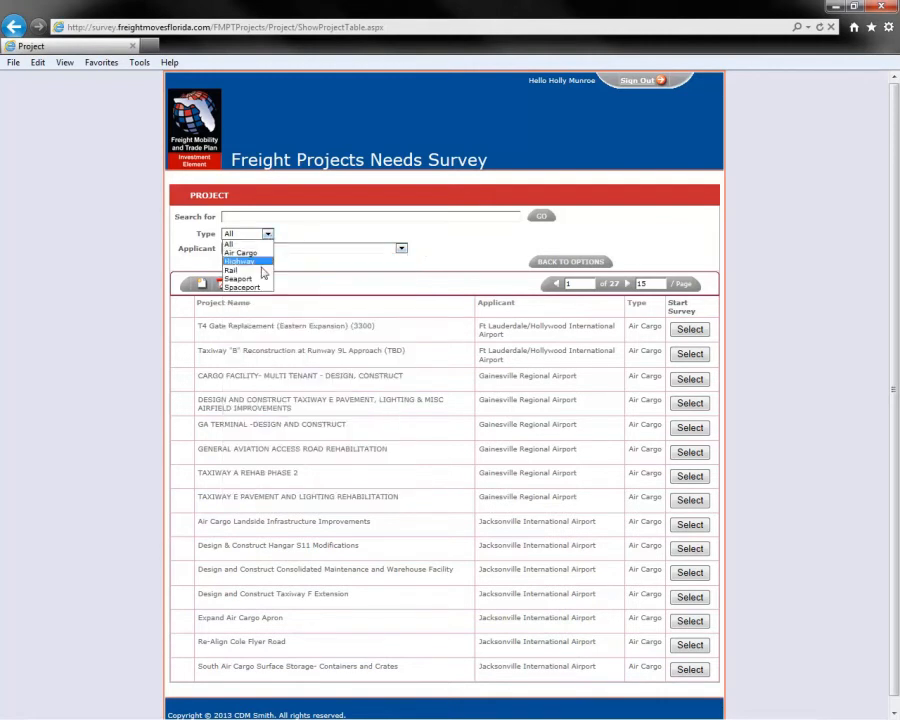
{"action": "left_click", "coordinate": [258, 270]}
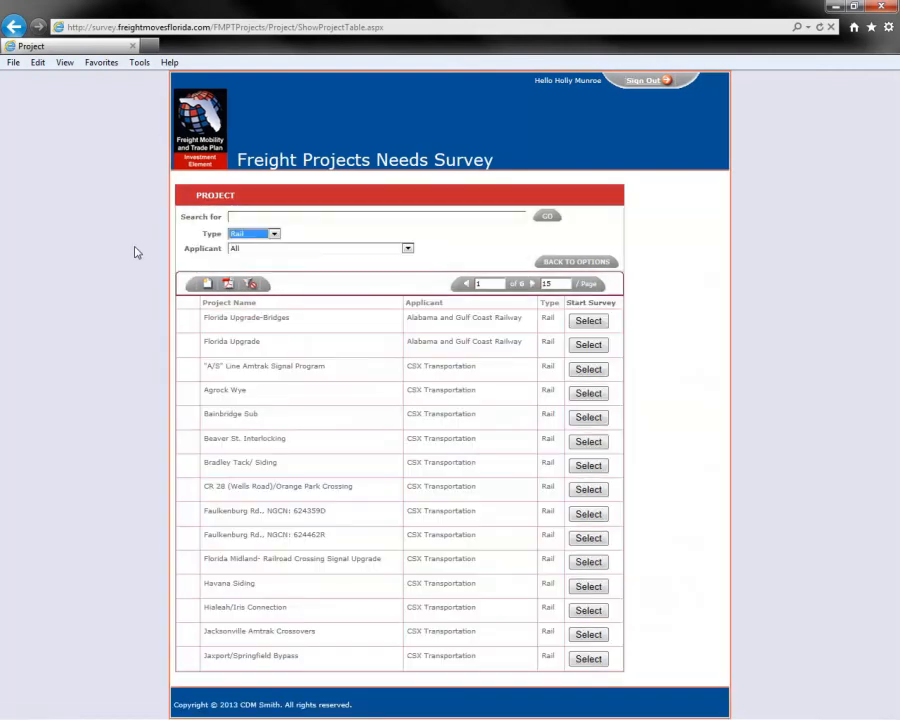
{"action": "left_click", "coordinate": [250, 254]}
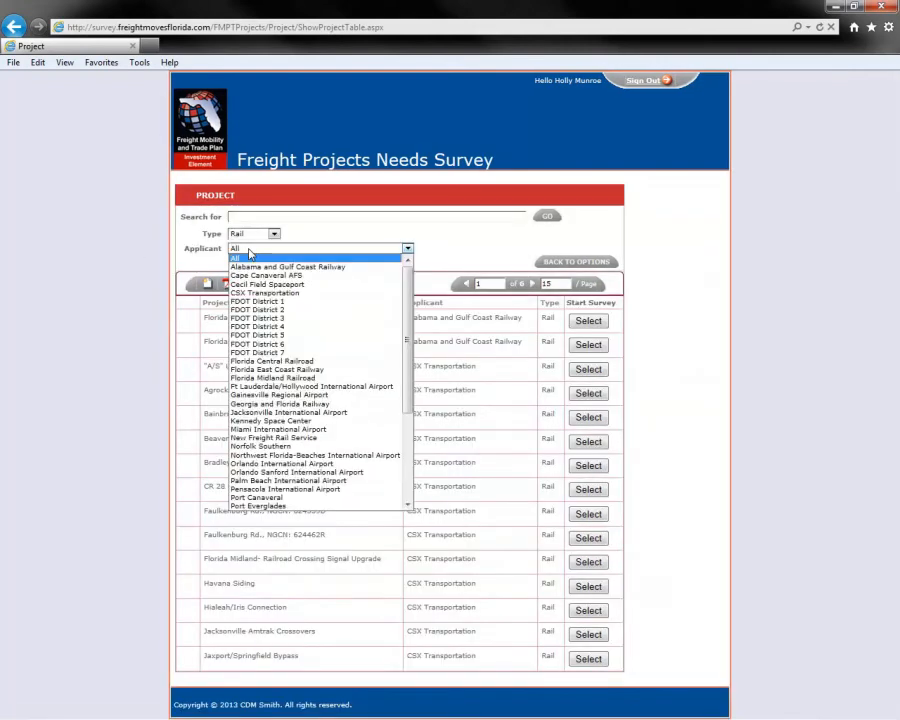
{"action": "left_click", "coordinate": [347, 370]}
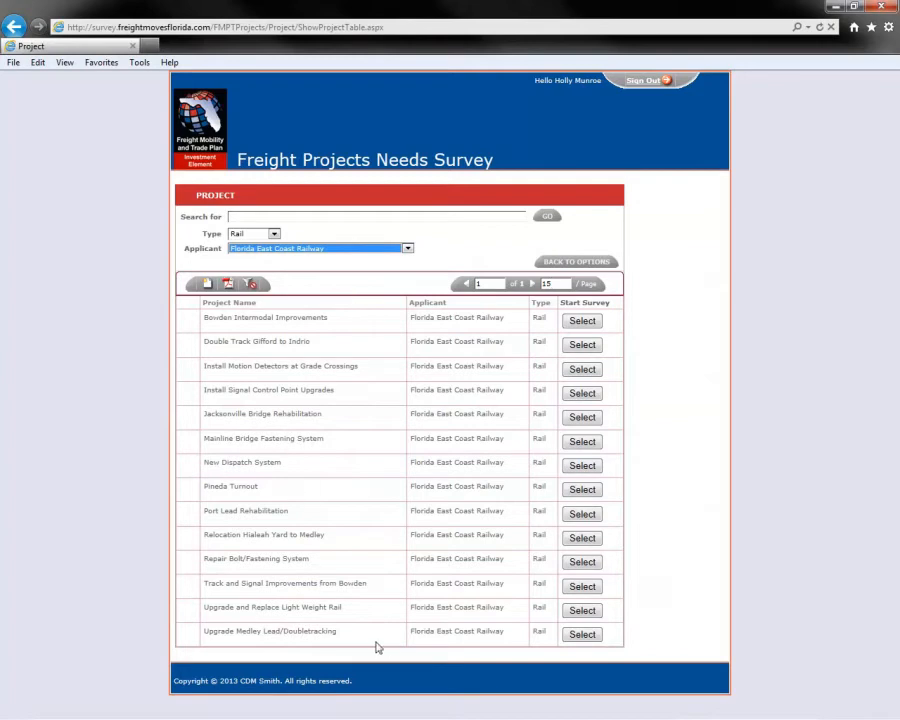
{"action": "left_click", "coordinate": [110, 429]}
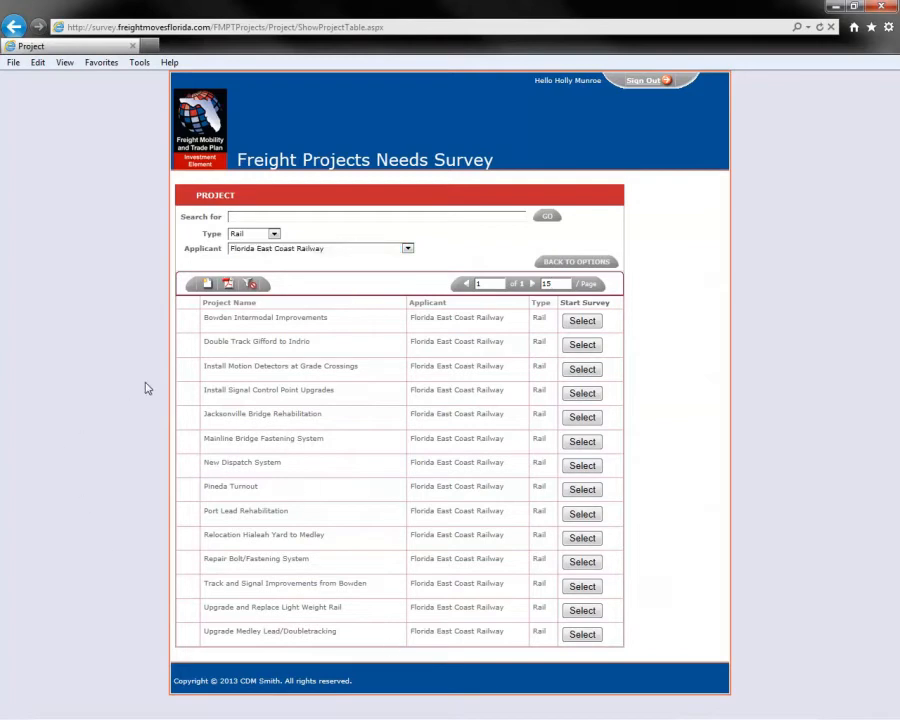
- Set the project type filter to All and reset the list's filters
{"action": "left_click", "coordinate": [272, 234]}
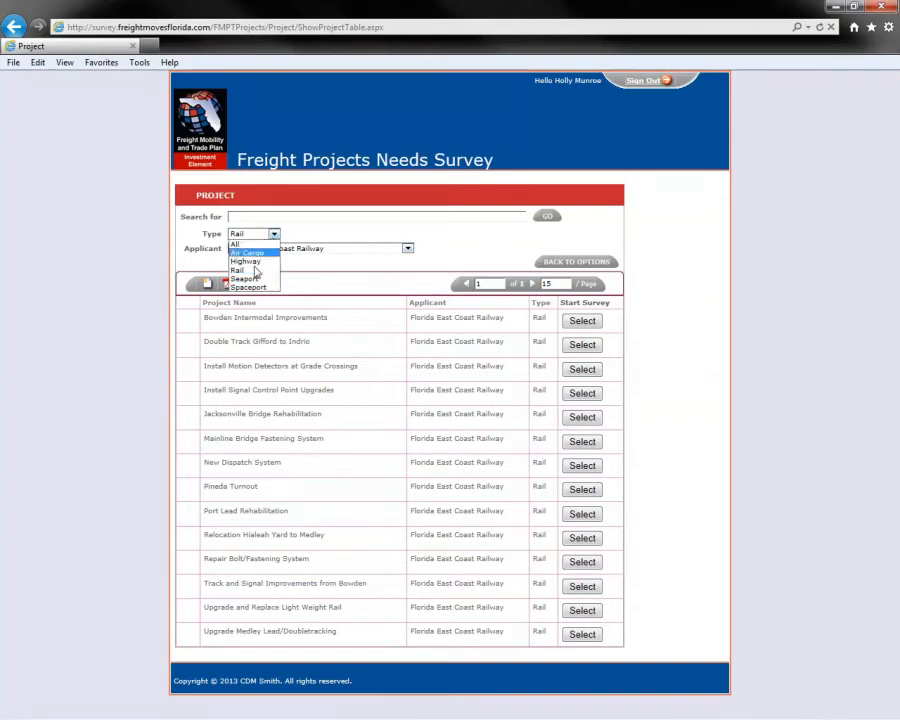
{"action": "left_click", "coordinate": [246, 249]}
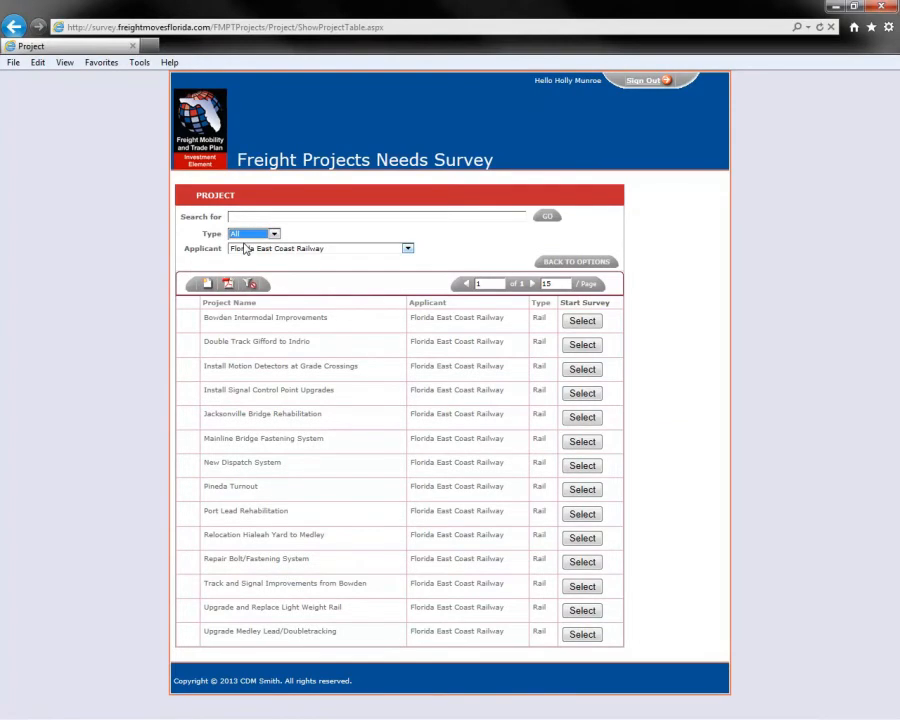
{"action": "left_click", "coordinate": [338, 234]}
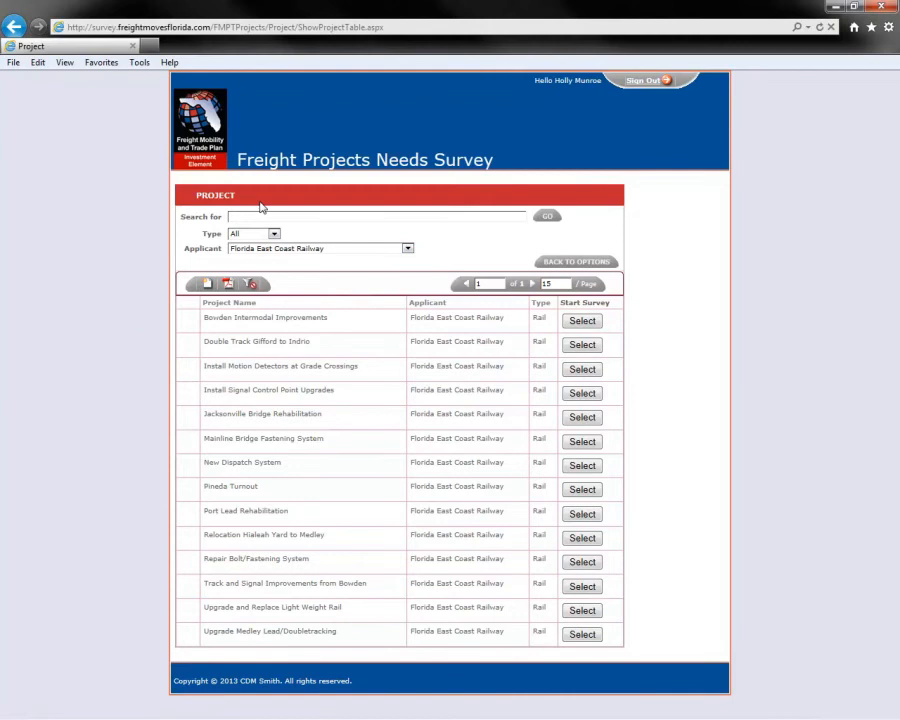
{"action": "left_click", "coordinate": [251, 286]}
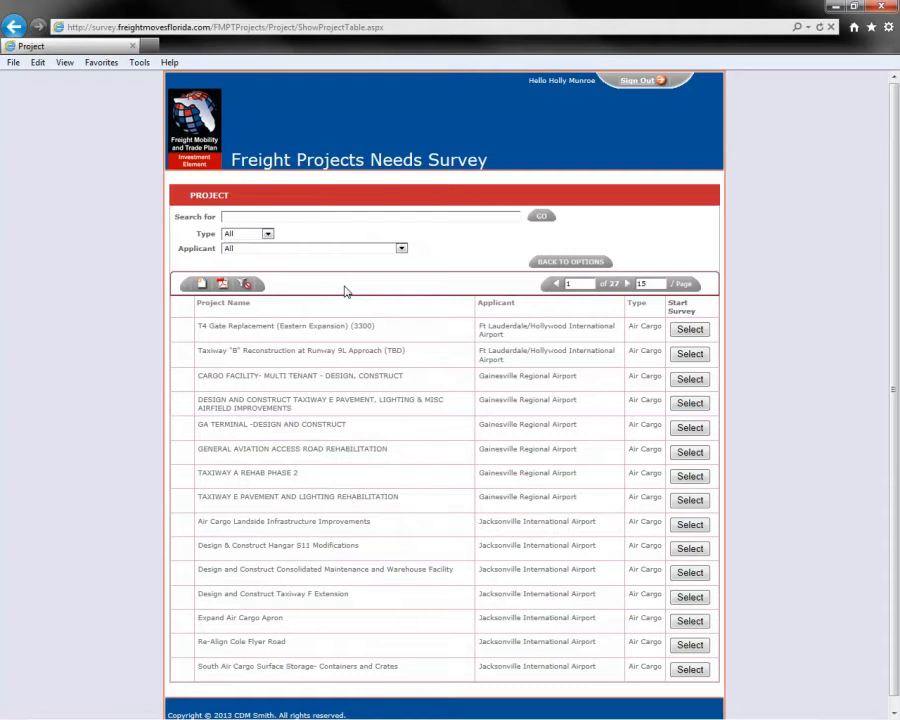
- Search the project list for "intermodal" and generate a PDF of the list, dismissing the download without opening or saving it
{"action": "left_click", "coordinate": [281, 216]}
{"action": "type", "text": "intermodal"}
{"action": "key", "text": "Return"}
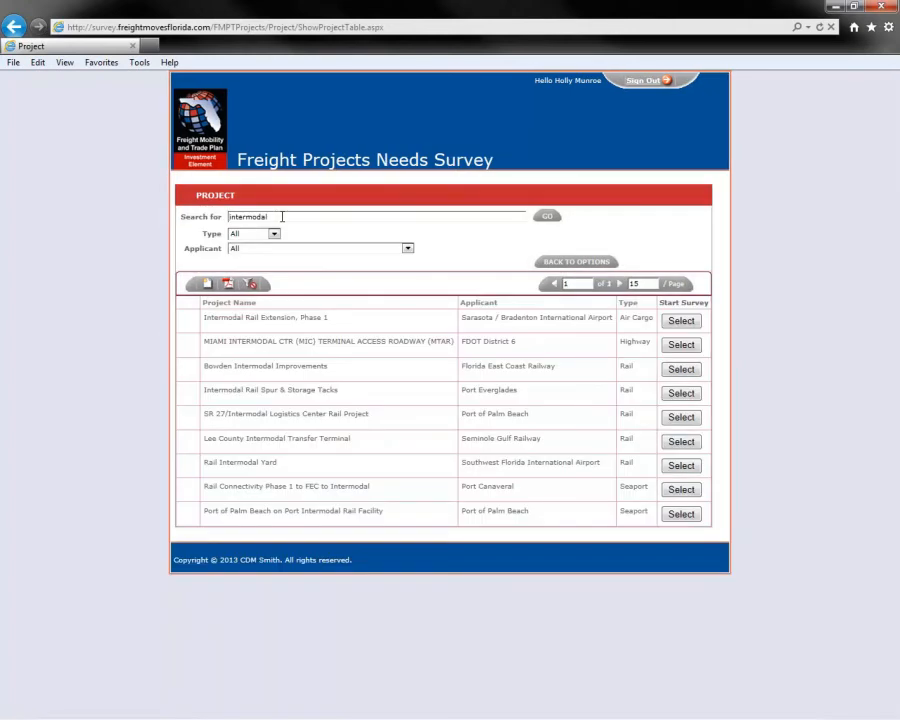
{"action": "left_click", "coordinate": [228, 285]}
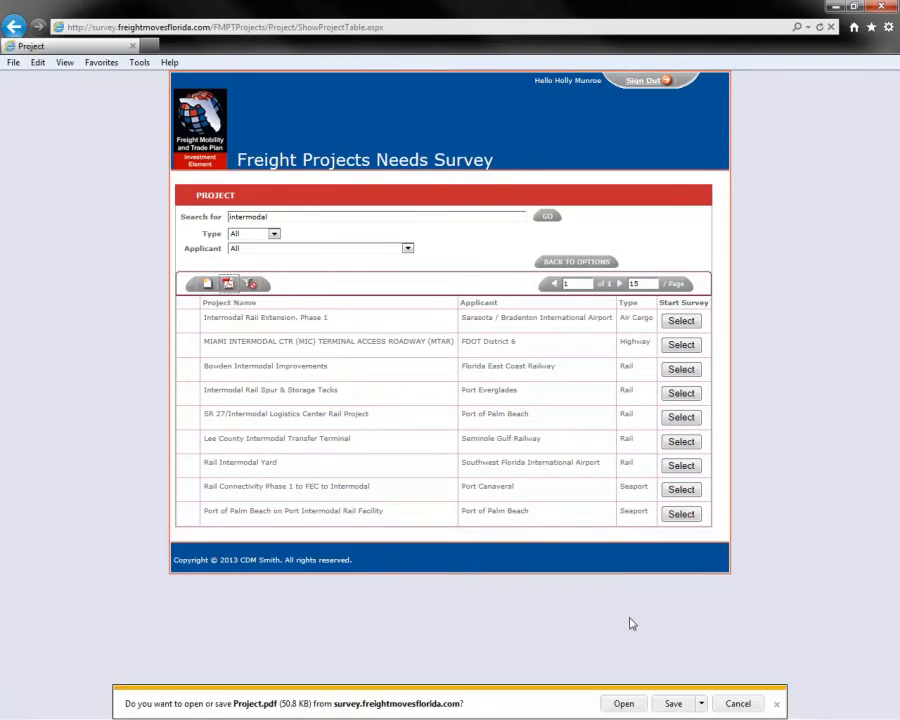
{"action": "left_click", "coordinate": [778, 705]}
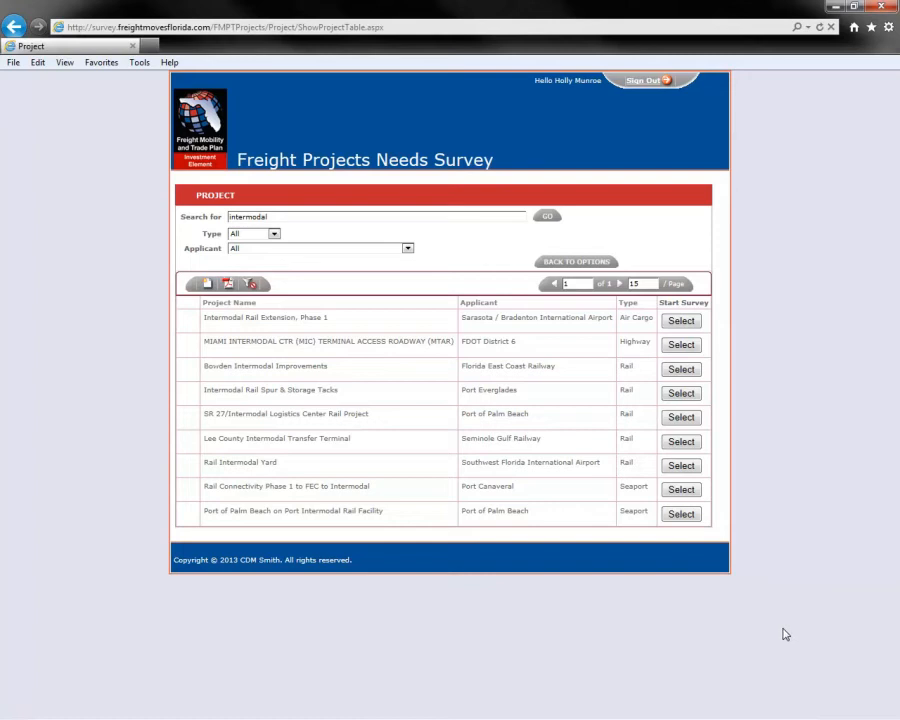
- Start the survey for Intermodal Rail Extension, Phase 1, skipping the project details form, and review the list of criteria in its summary
{"action": "left_click", "coordinate": [694, 324]}
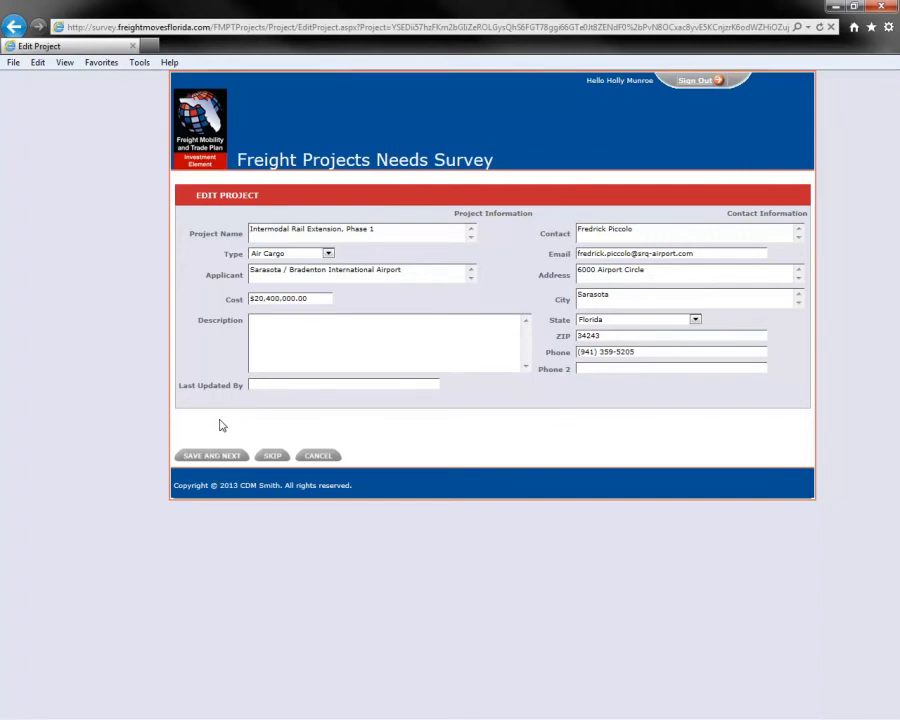
{"action": "left_click", "coordinate": [268, 458]}
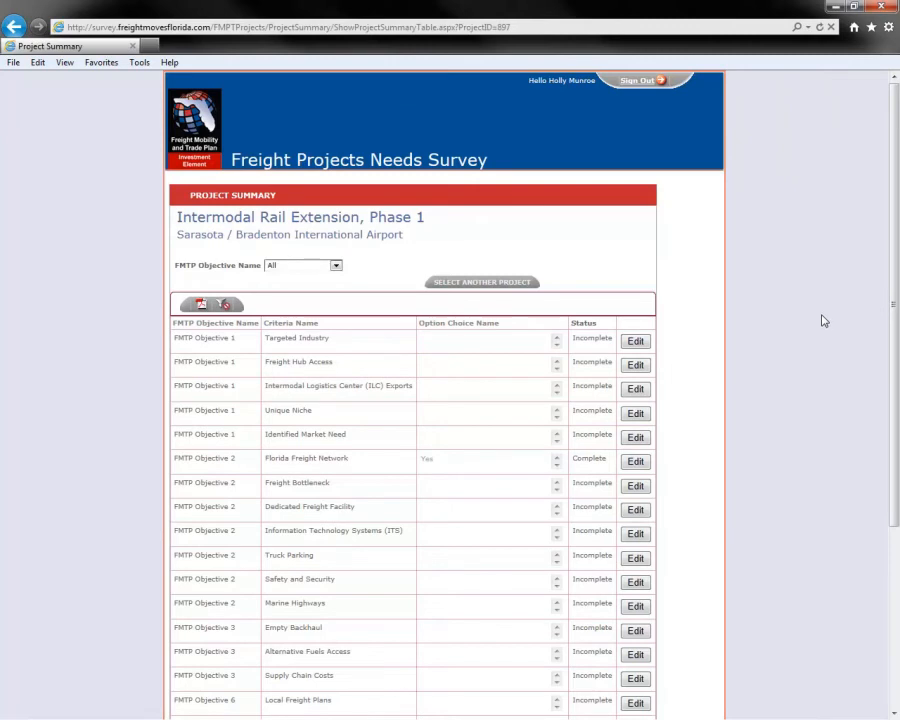
{"action": "scroll", "coordinate": [824, 320], "scroll_direction": "down", "scroll_amount": 5}
{"action": "scroll", "coordinate": [824, 320], "scroll_direction": "up", "scroll_amount": 5}
{"action": "scroll", "coordinate": [824, 320], "scroll_direction": "down", "scroll_amount": 3}
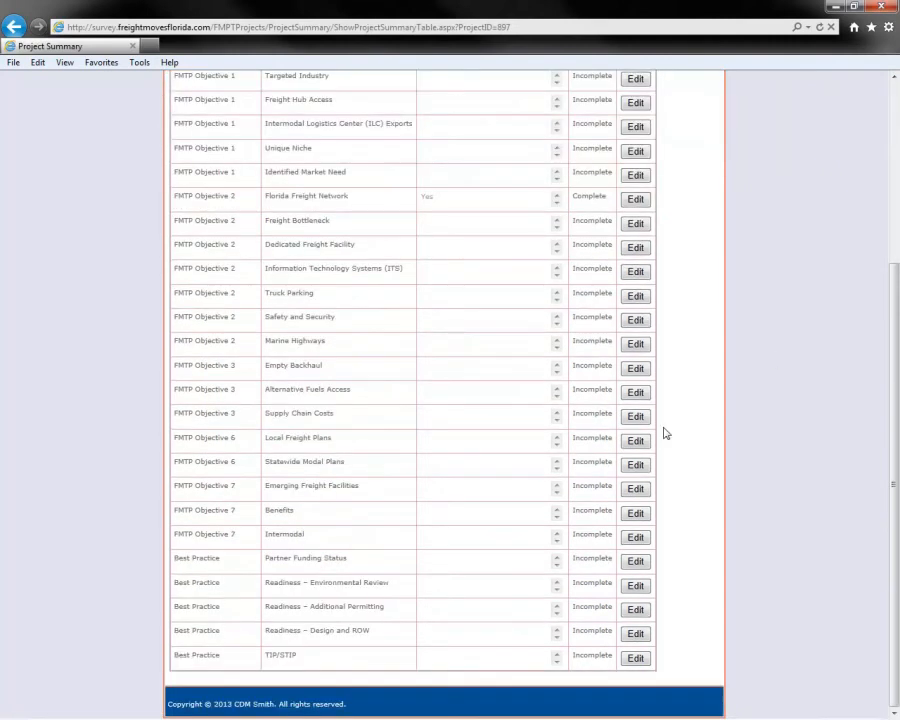
{"action": "scroll", "coordinate": [790, 405], "scroll_direction": "up", "scroll_amount": 1}
{"action": "scroll", "coordinate": [790, 405], "scroll_direction": "up", "scroll_amount": 1}
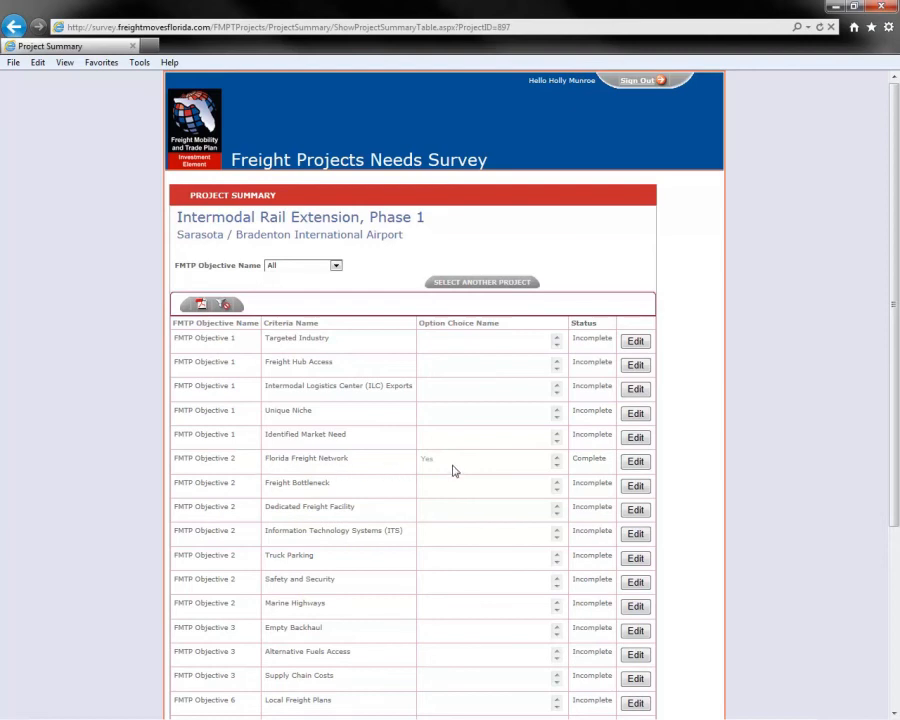
- View the Florida Freight Network response, page forward to question 9 without saving, and return to the project summary
{"action": "left_click", "coordinate": [640, 462]}
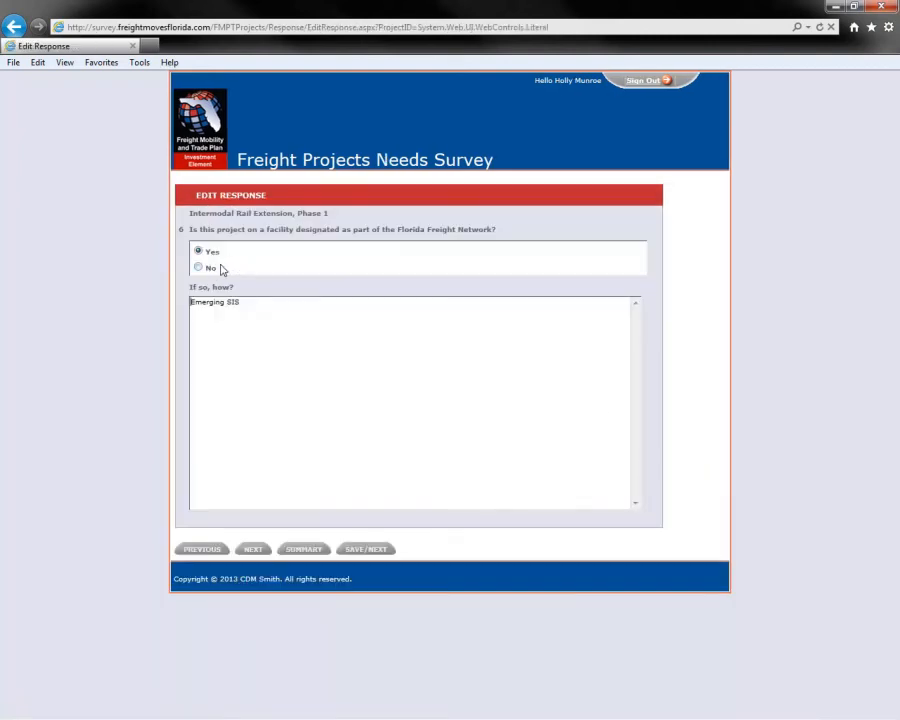
{"action": "left_click", "coordinate": [254, 306]}
{"action": "left_click", "coordinate": [253, 551]}
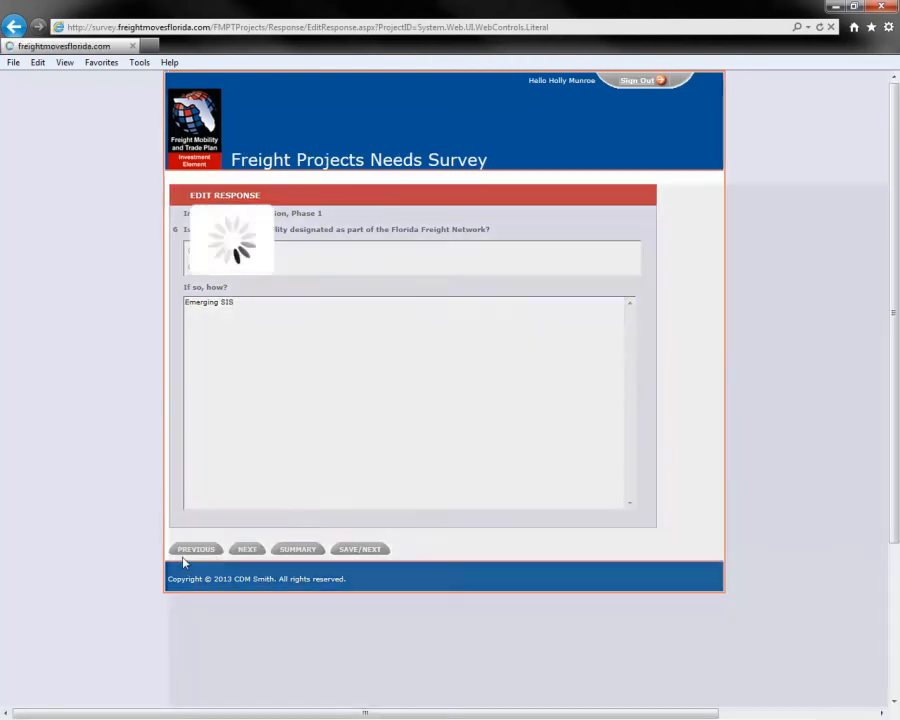
{"action": "left_click", "coordinate": [250, 553]}
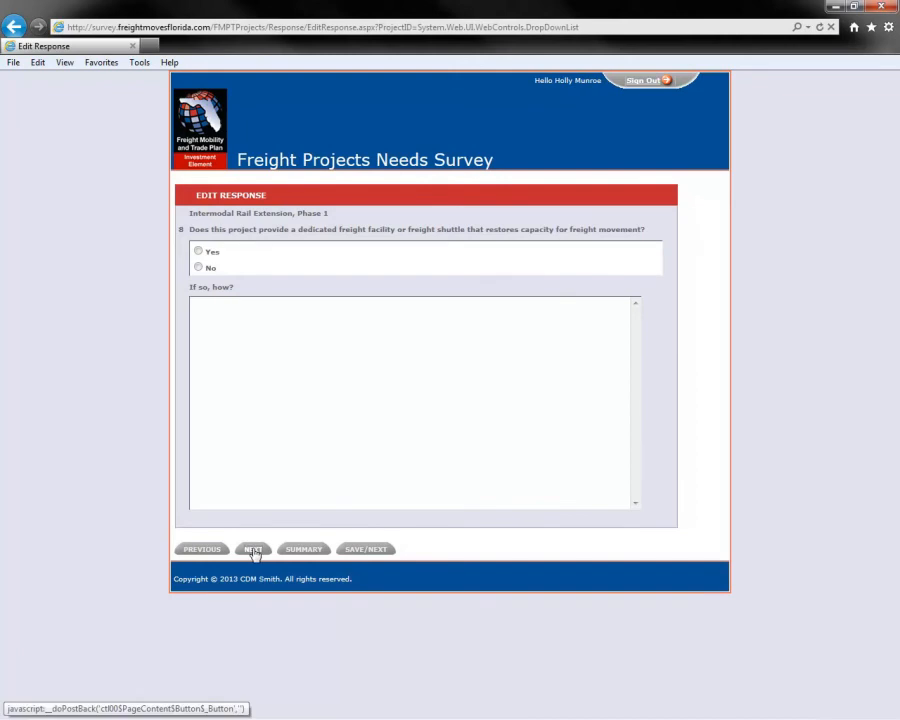
{"action": "left_click", "coordinate": [252, 552]}
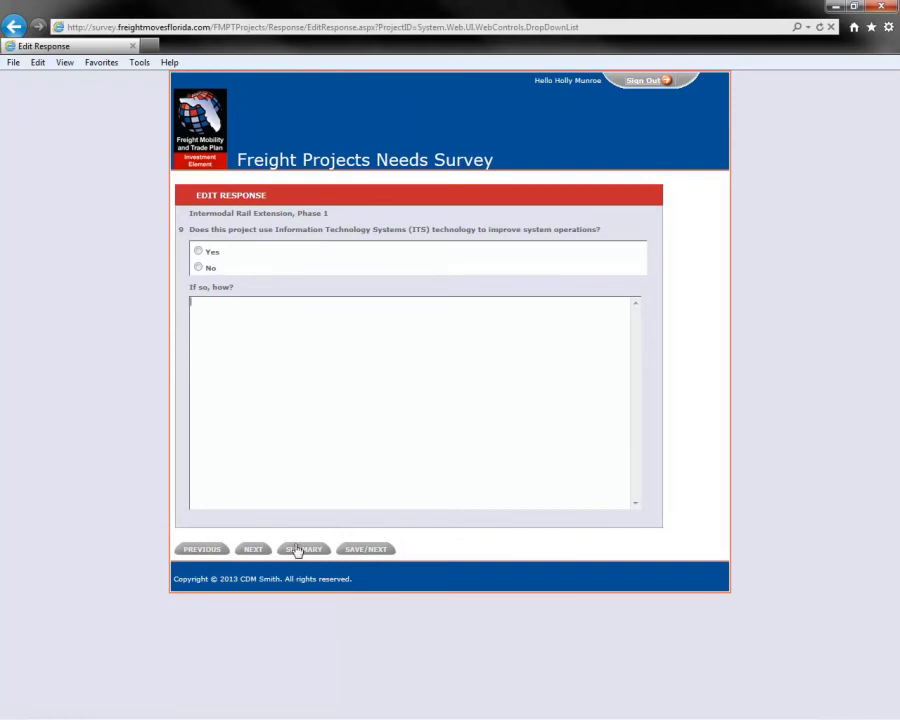
{"action": "left_click", "coordinate": [296, 551]}
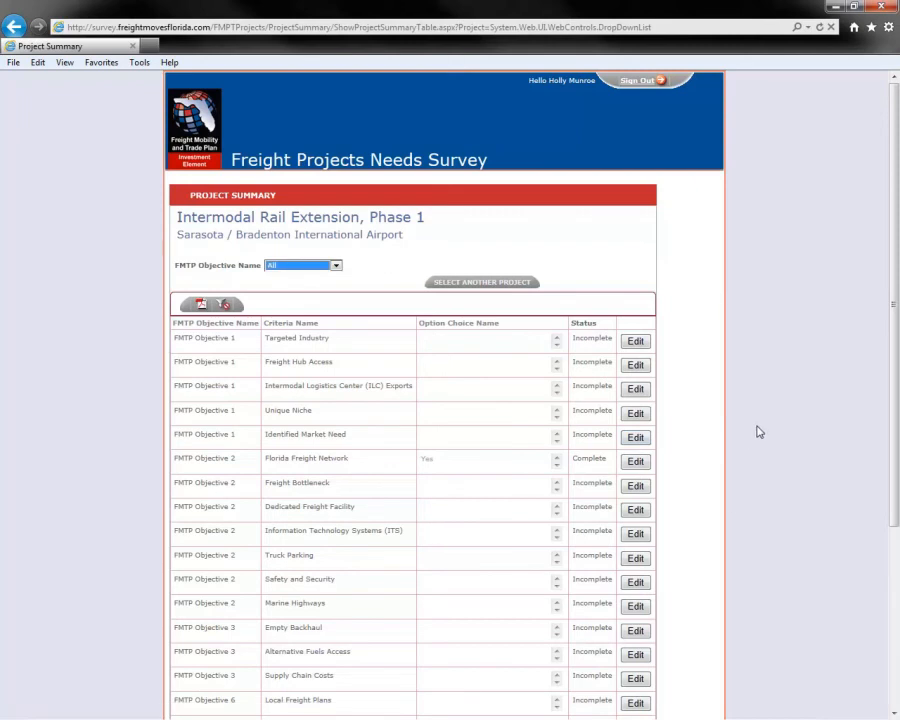
- Go back to the survey options, open a blank form to propose a new project, and cancel it
{"action": "left_click", "coordinate": [394, 168]}
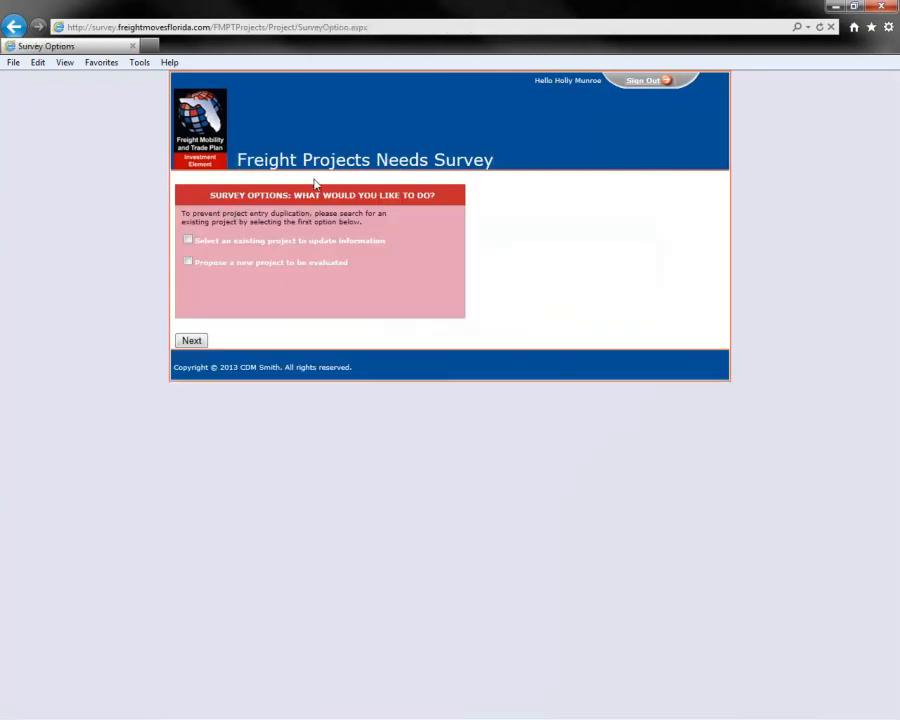
{"action": "left_click", "coordinate": [188, 262]}
{"action": "left_click", "coordinate": [189, 341]}
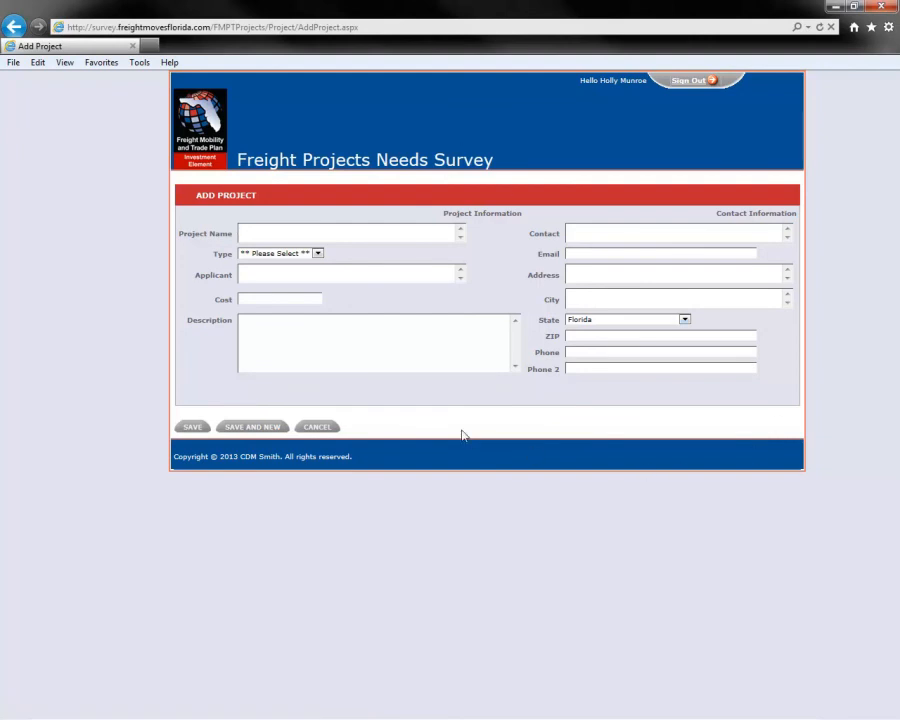
{"action": "left_click", "coordinate": [317, 428]}
- Open the new-project form from the list of existing projects, and sign out of the survey without filling it in
{"action": "left_click", "coordinate": [188, 240]}
{"action": "left_click", "coordinate": [191, 341]}
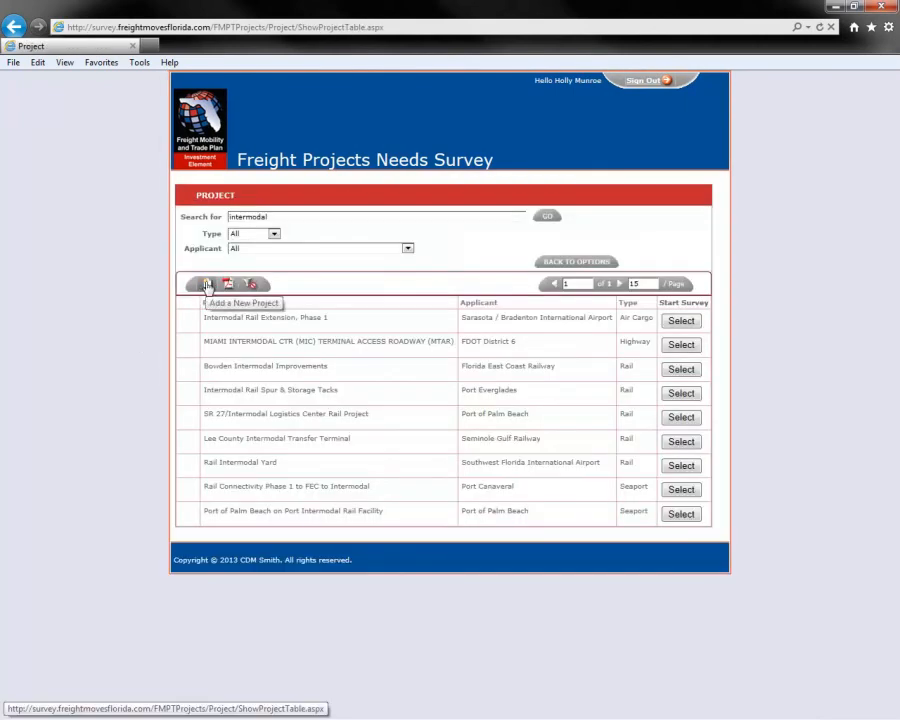
{"action": "left_click", "coordinate": [207, 286]}
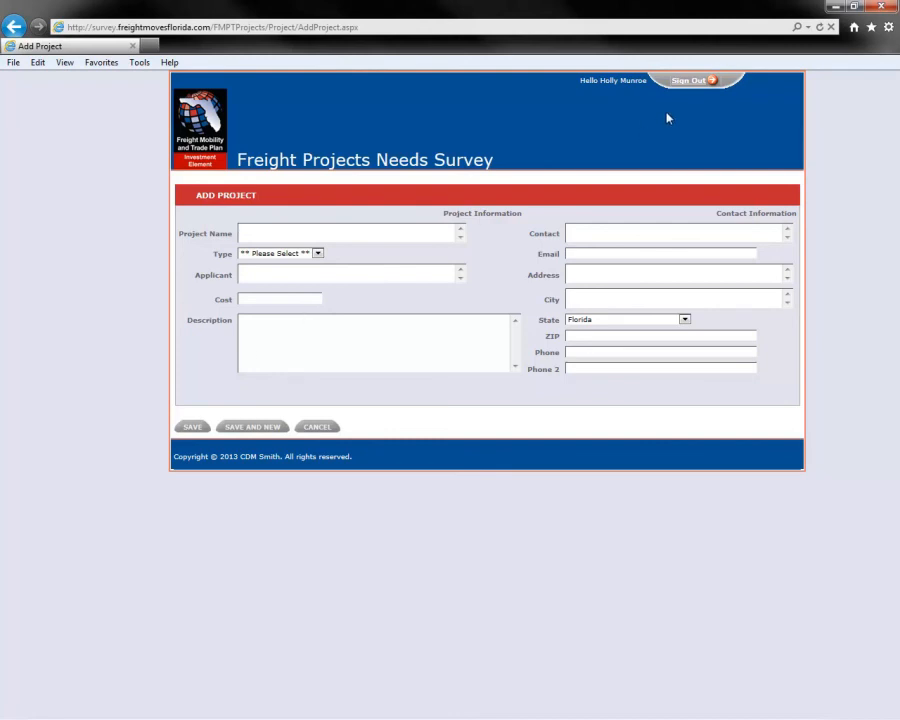
{"action": "left_click", "coordinate": [691, 83]}
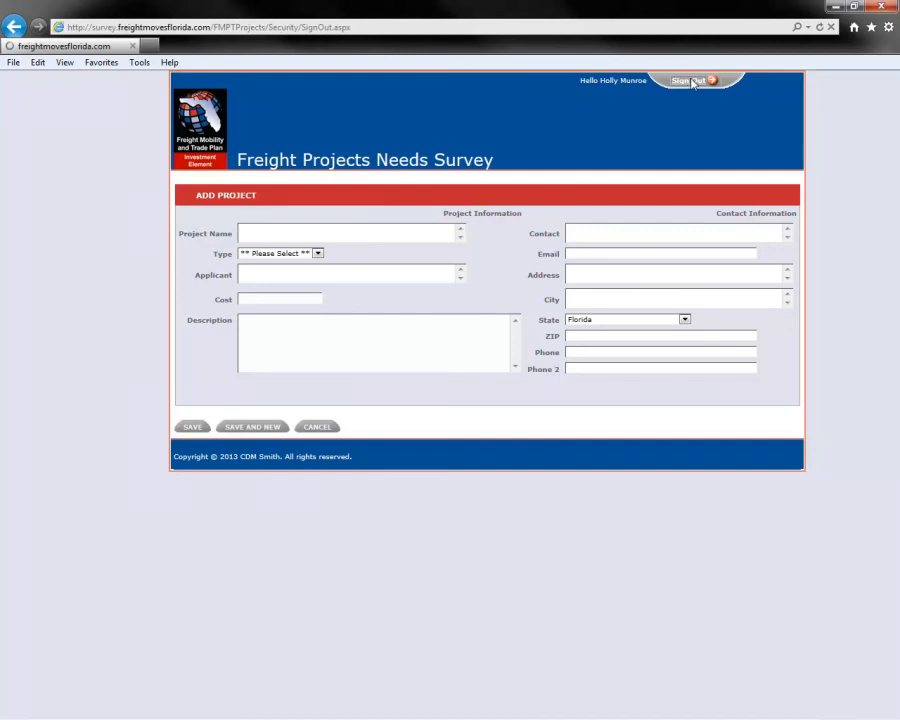